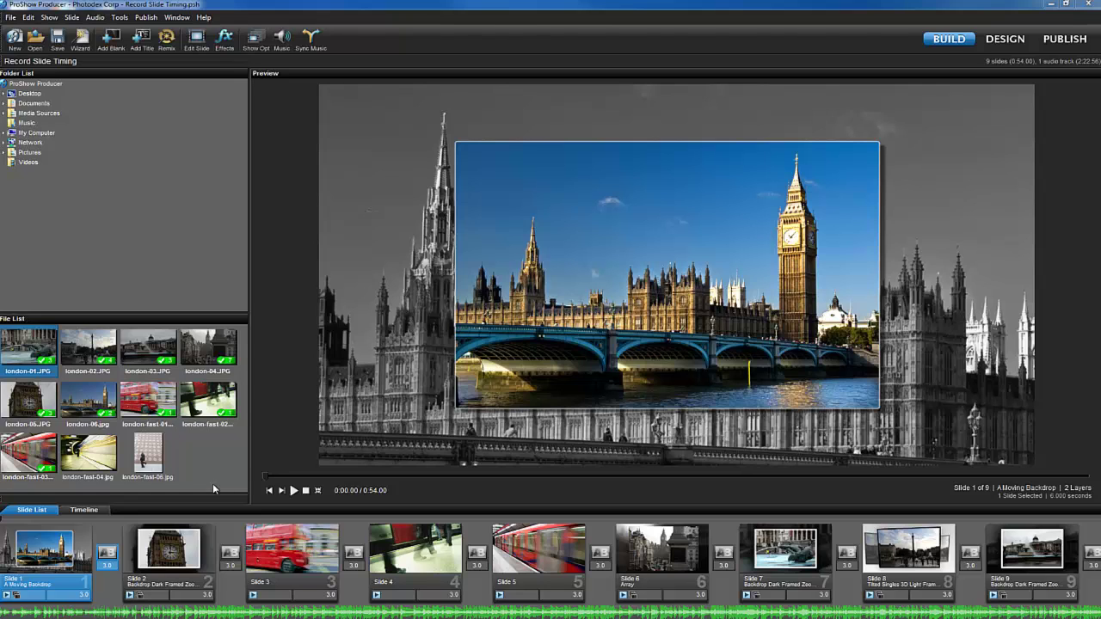
- Open Record Slide Timing from the soundtrack's options under Soundtrack Tools
{"action": "double_click", "coordinate": [228, 612]}
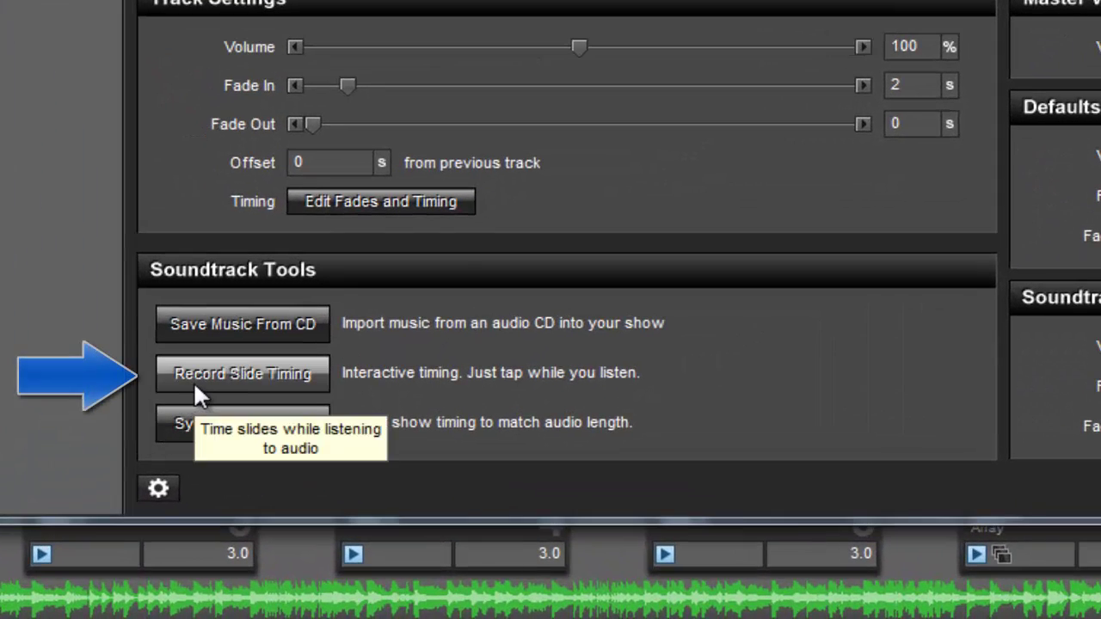
{"action": "left_click", "coordinate": [193, 381]}
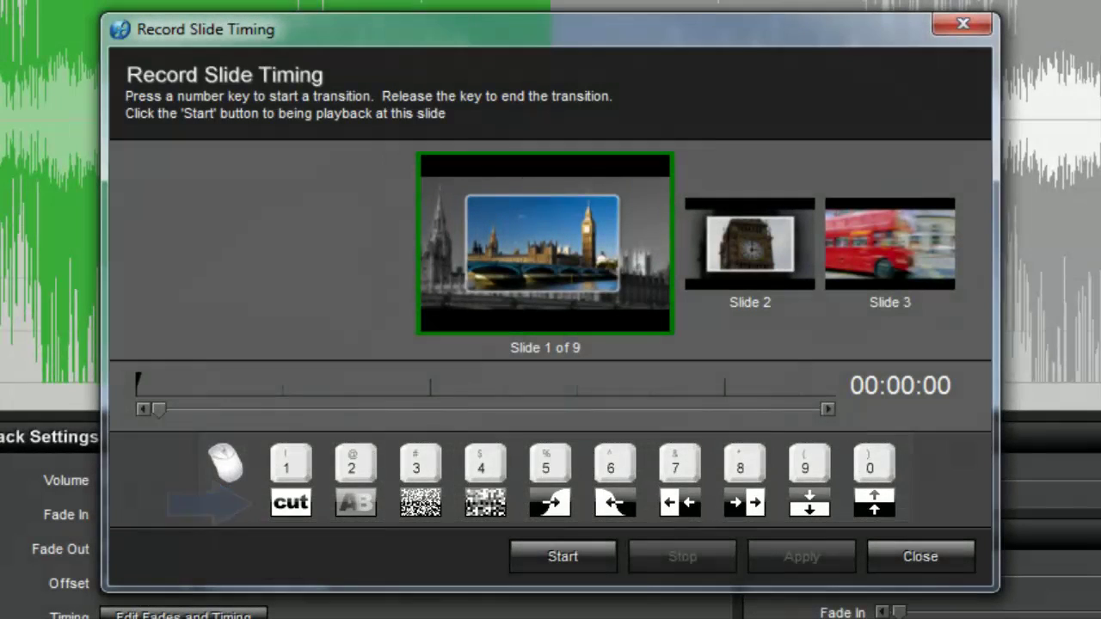
- Start live timing playback in Record Slide Timing from slide 1 of 9
{"action": "left_click", "coordinate": [524, 563]}
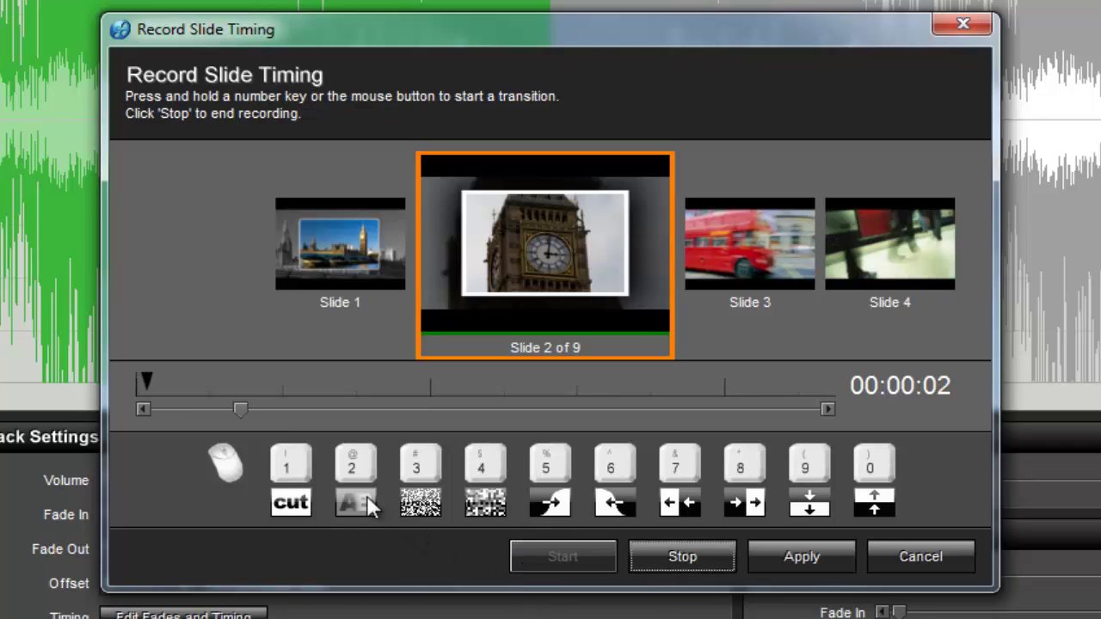
- Advance through slides 3 to 7 with transitions on the beat, stopping at 00:00:15
{"action": "left_click", "coordinate": [301, 478]}
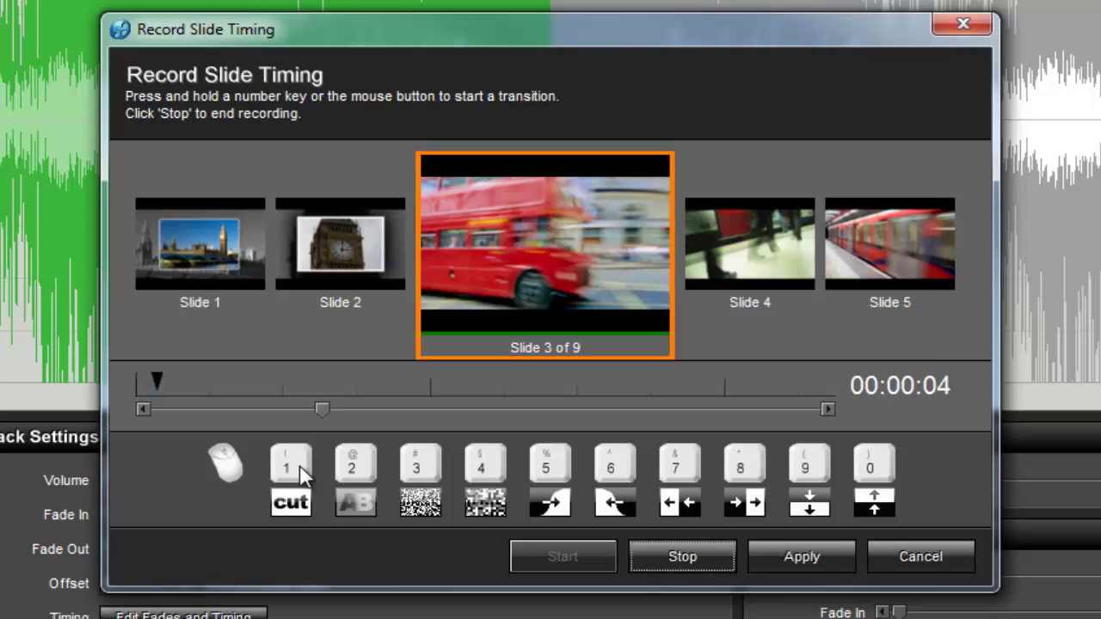
{"action": "left_click", "coordinate": [411, 471]}
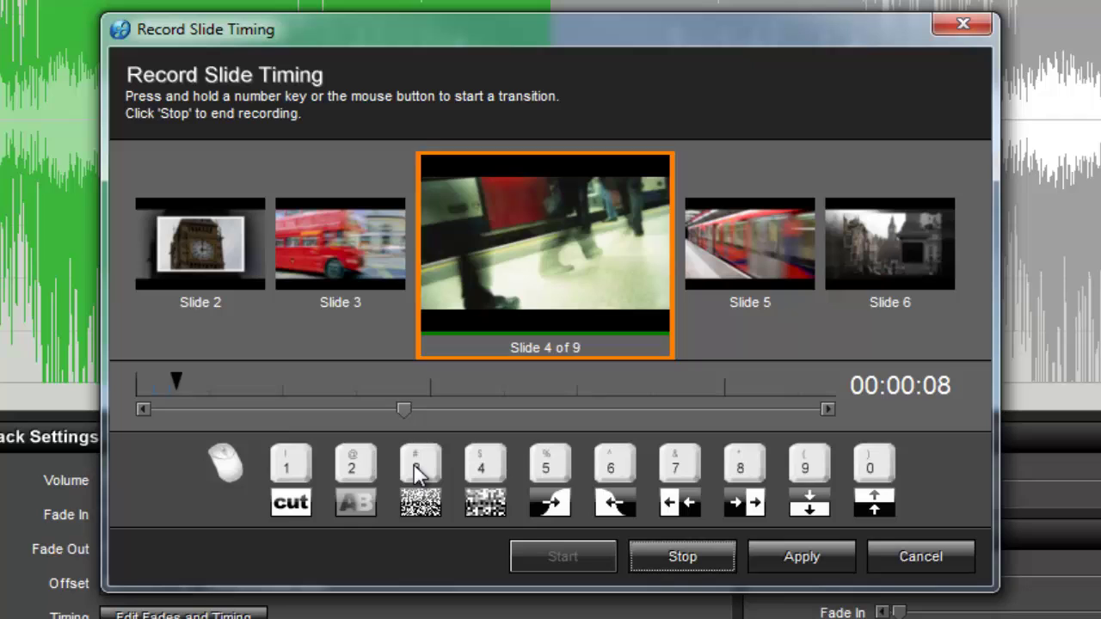
{"action": "left_click", "coordinate": [546, 472]}
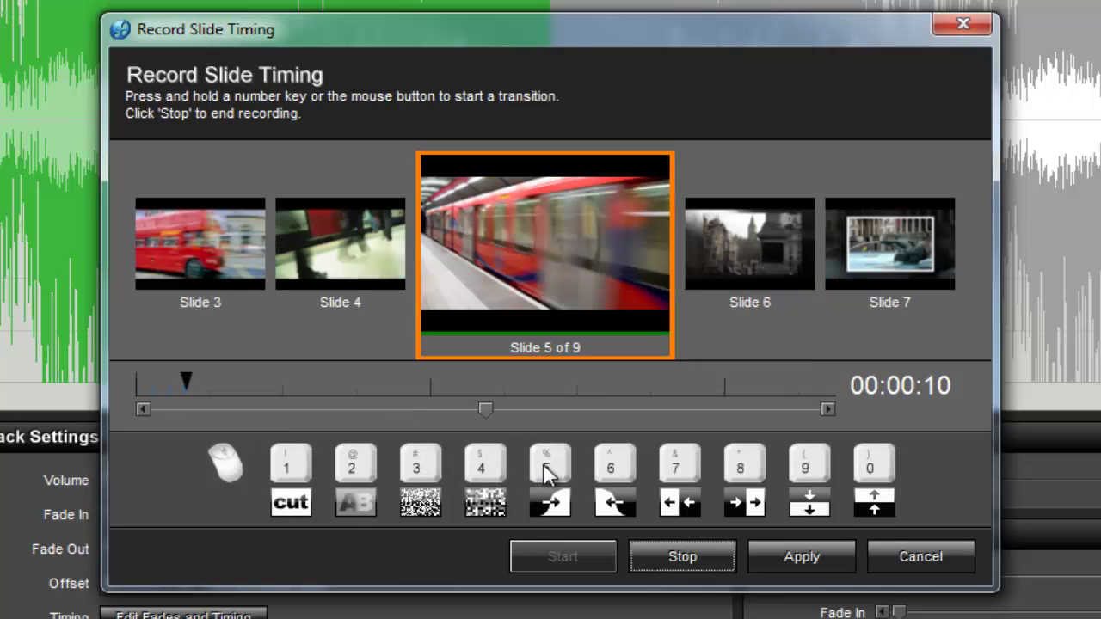
{"action": "left_click", "coordinate": [676, 472]}
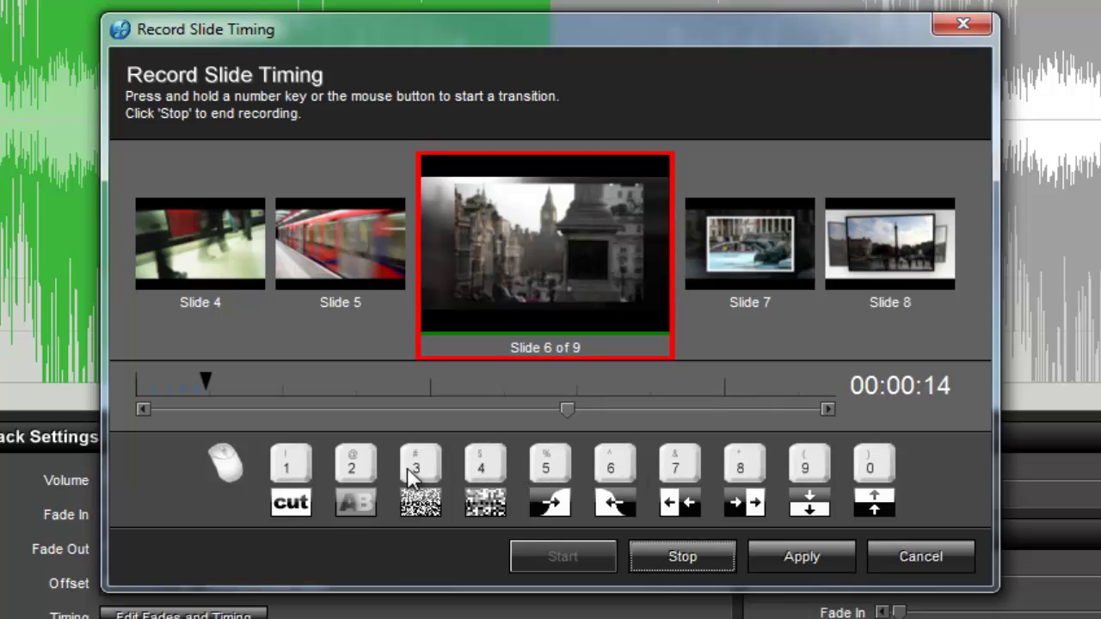
{"action": "left_click", "coordinate": [356, 471]}
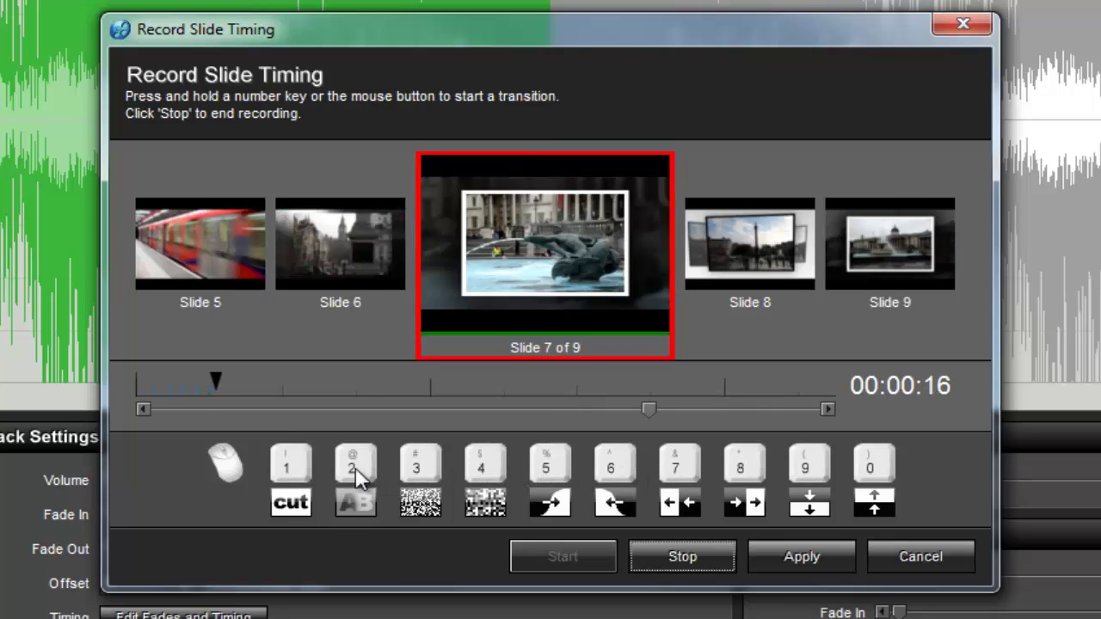
{"action": "left_click", "coordinate": [664, 557]}
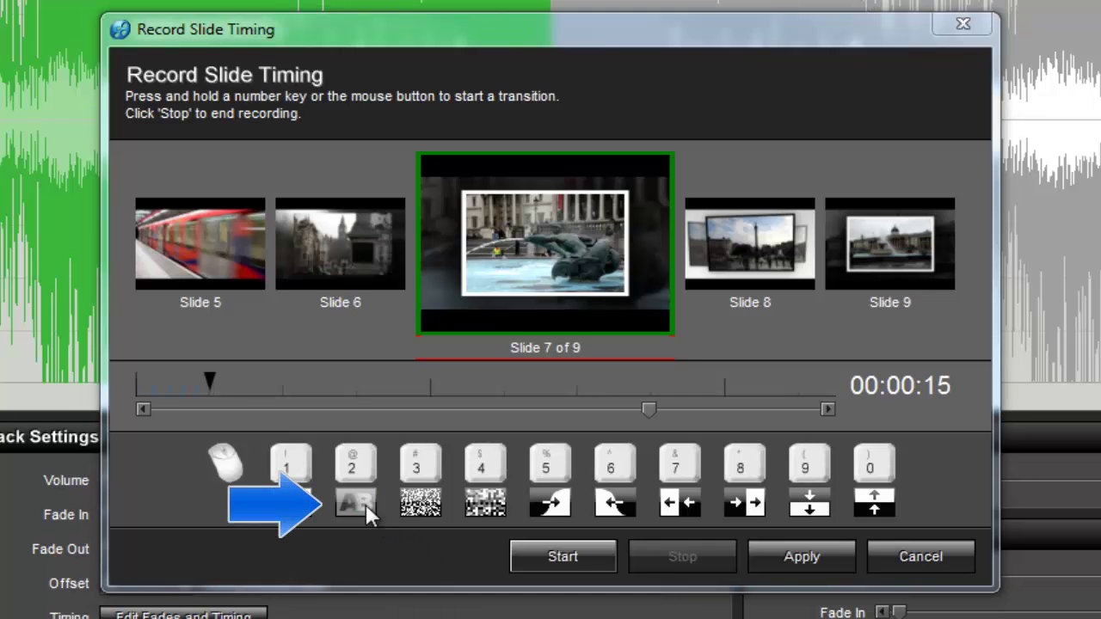
- Map transition key 2 to Fly Zone 3D - Top Right instead of crossfade
{"action": "left_click", "coordinate": [366, 504]}
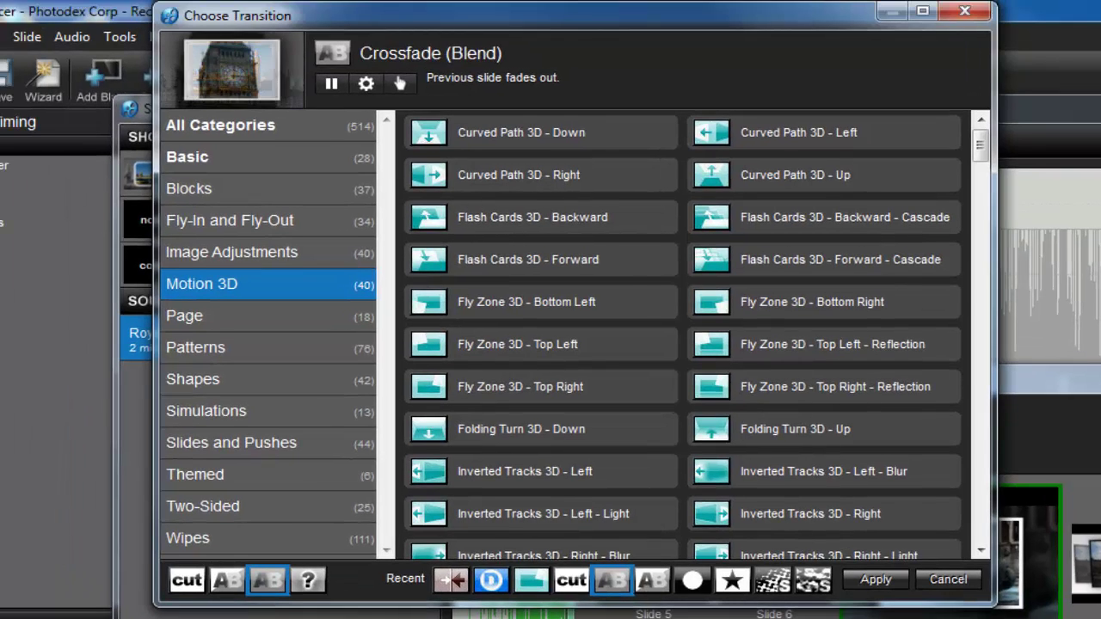
{"action": "left_click", "coordinate": [479, 384]}
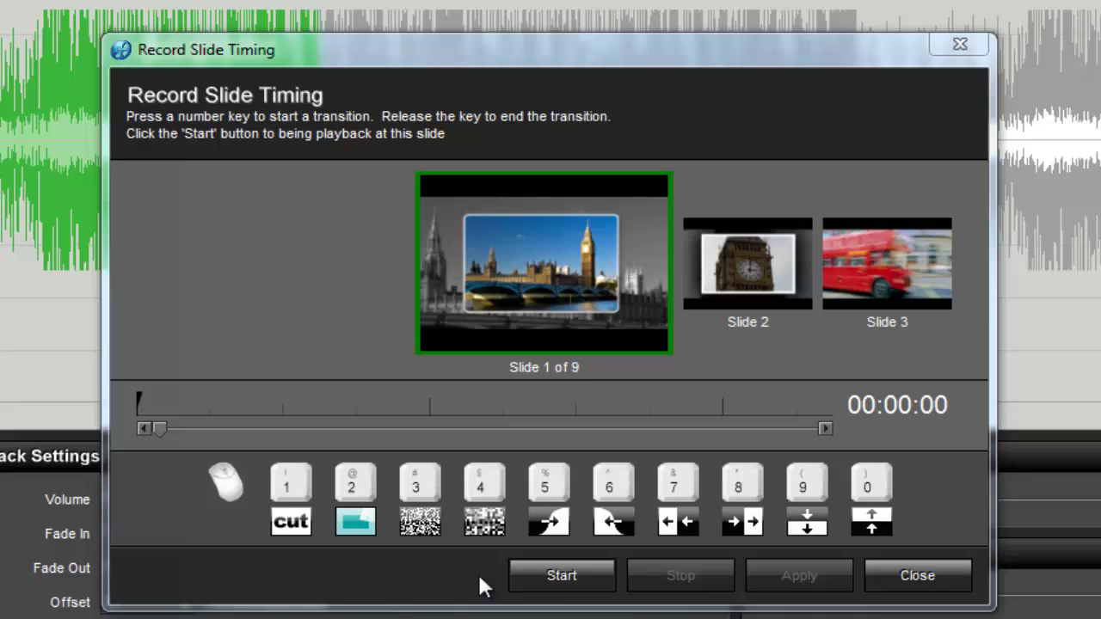
- Restart recording, hold key 3 out of slides 1–2, then cut with key 1 to slide 9
{"action": "left_click", "coordinate": [559, 578]}
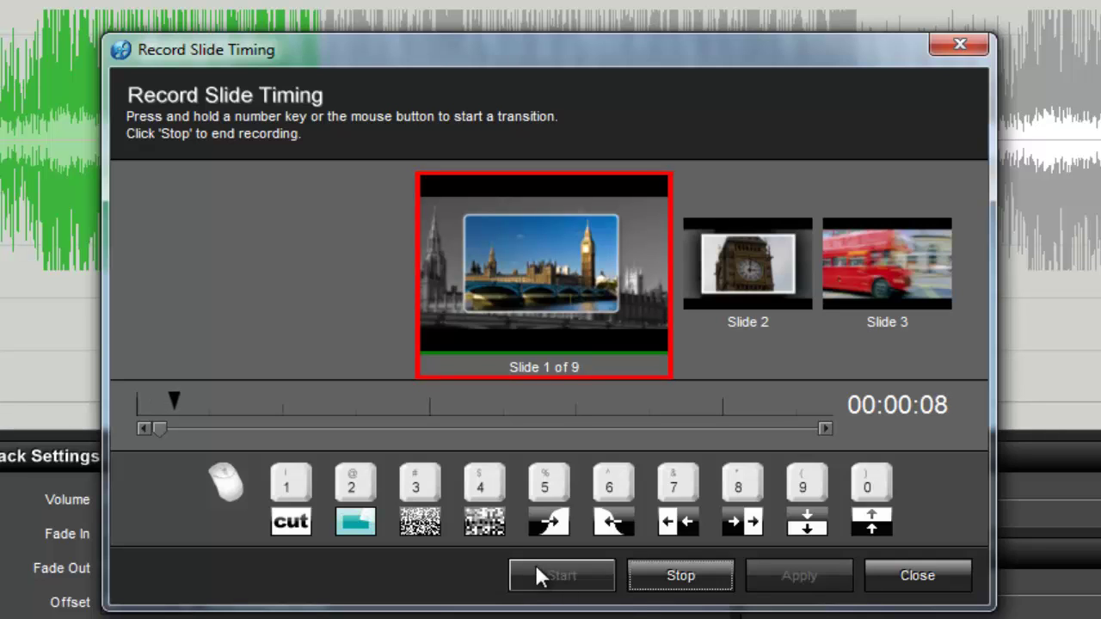
{"action": "key", "text": "3"}
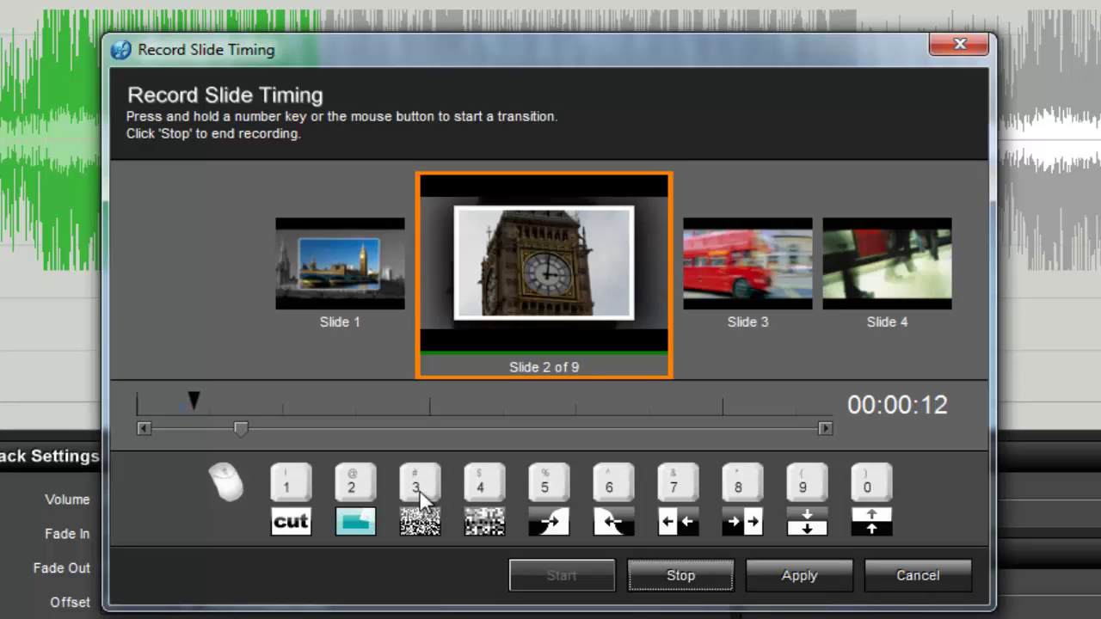
{"action": "key", "text": "3"}
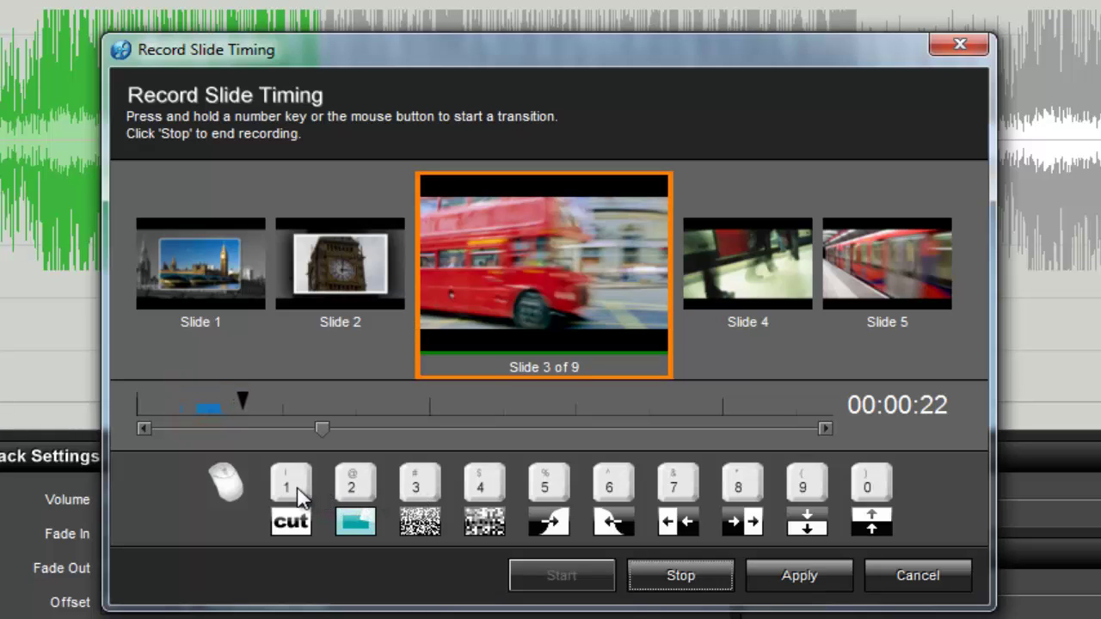
{"action": "key", "text": "1"}
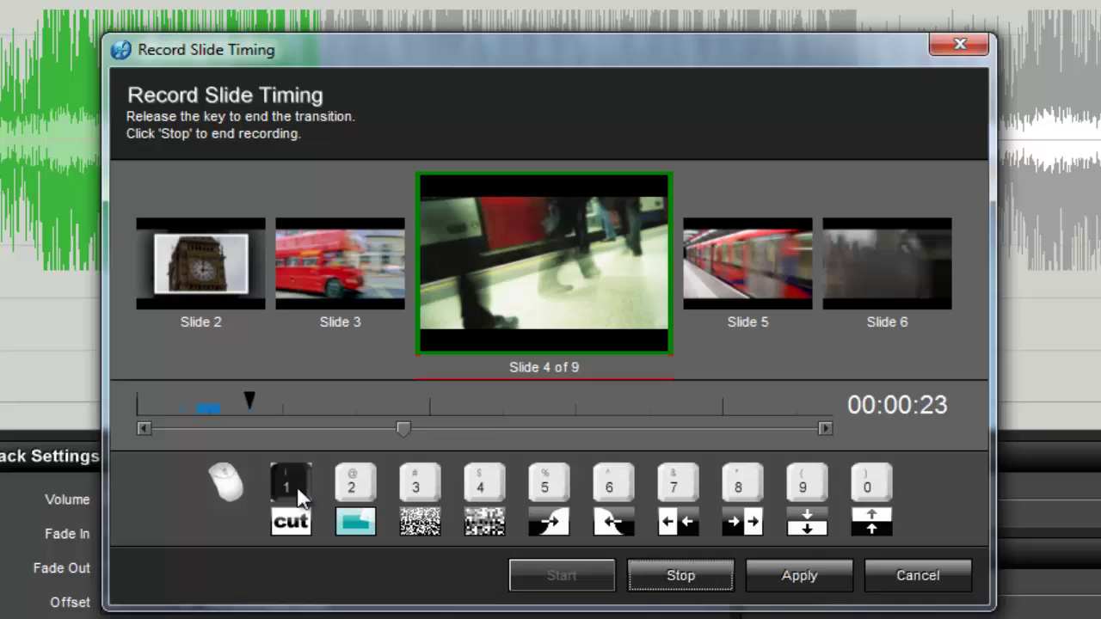
{"action": "key", "text": "1"}
{"action": "key", "text": "1"}
{"action": "key", "text": "1"}
{"action": "key", "text": "1"}
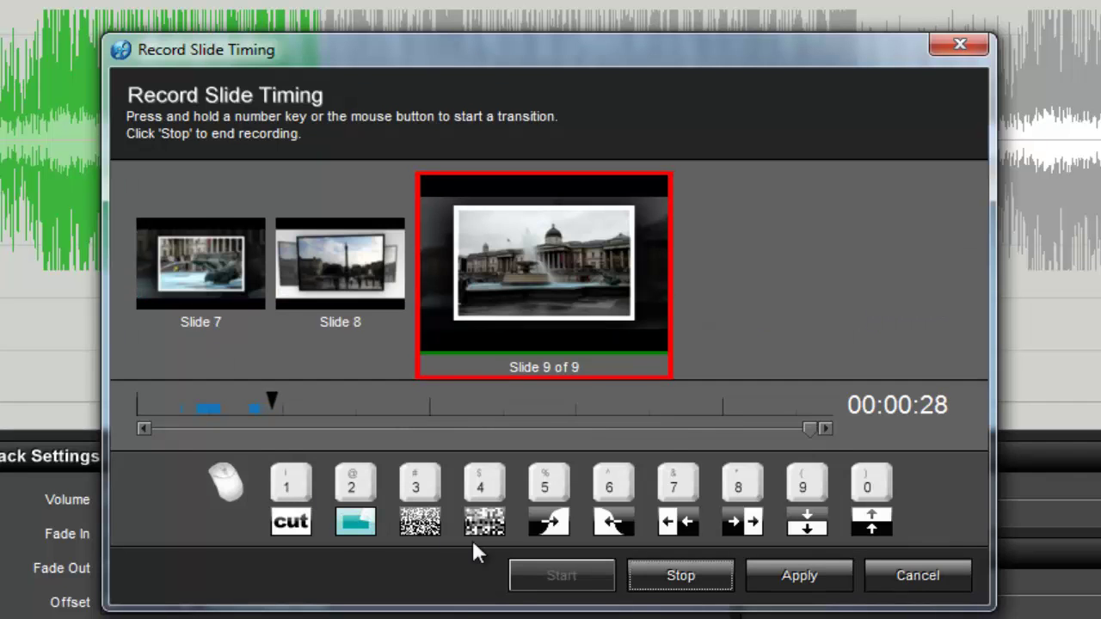
{"action": "left_click", "coordinate": [638, 574]}
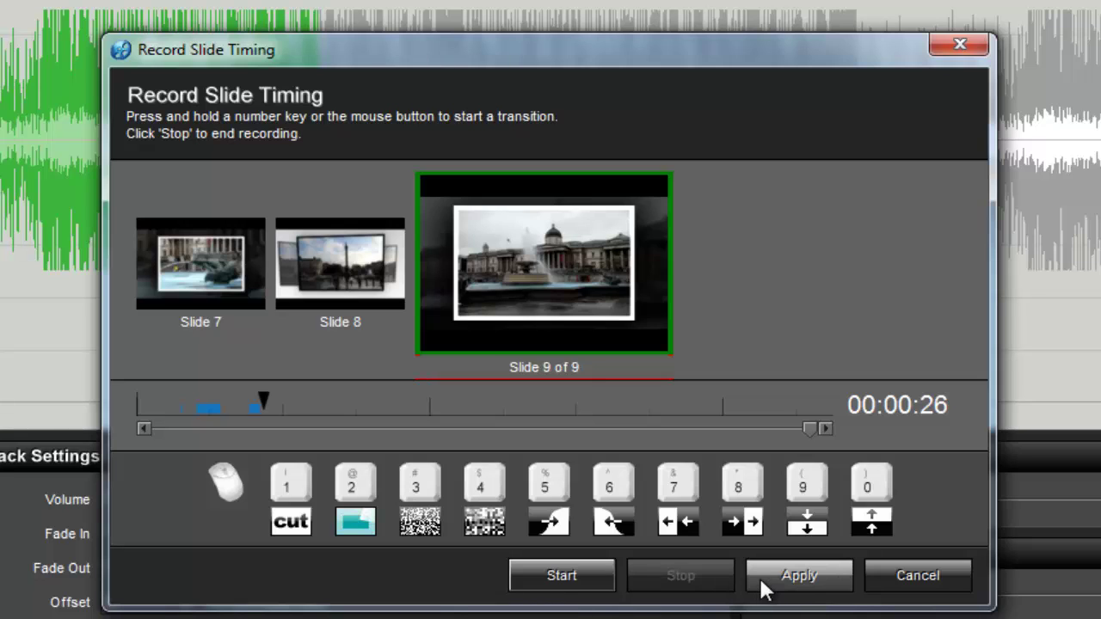
- Apply the recorded slide timings to the show and close the recorder
{"action": "left_click", "coordinate": [782, 576]}
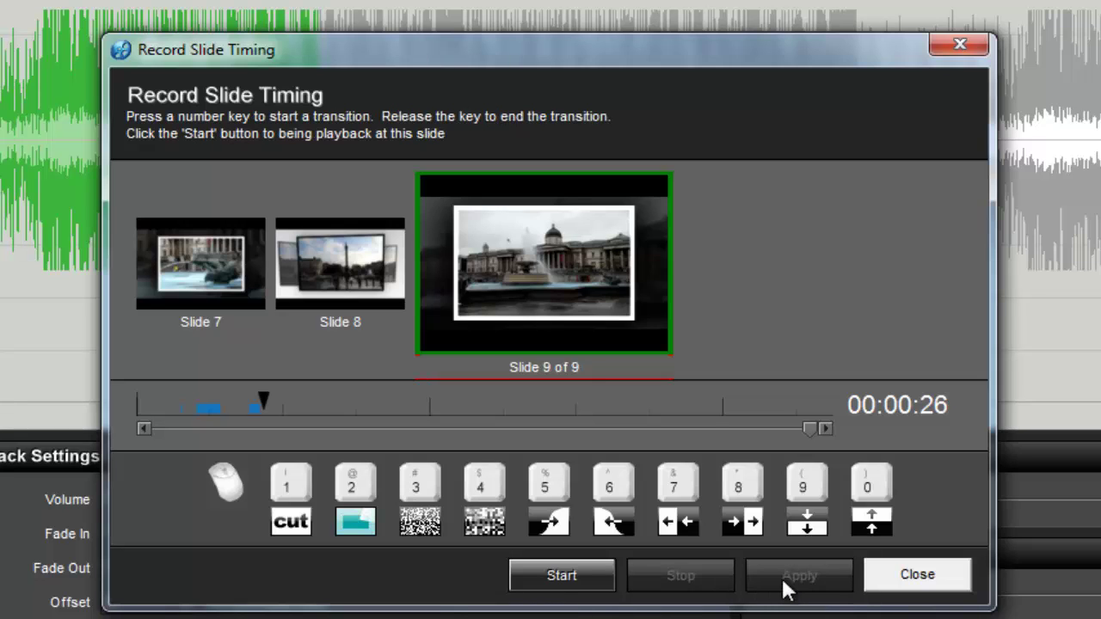
{"action": "left_click", "coordinate": [898, 576]}
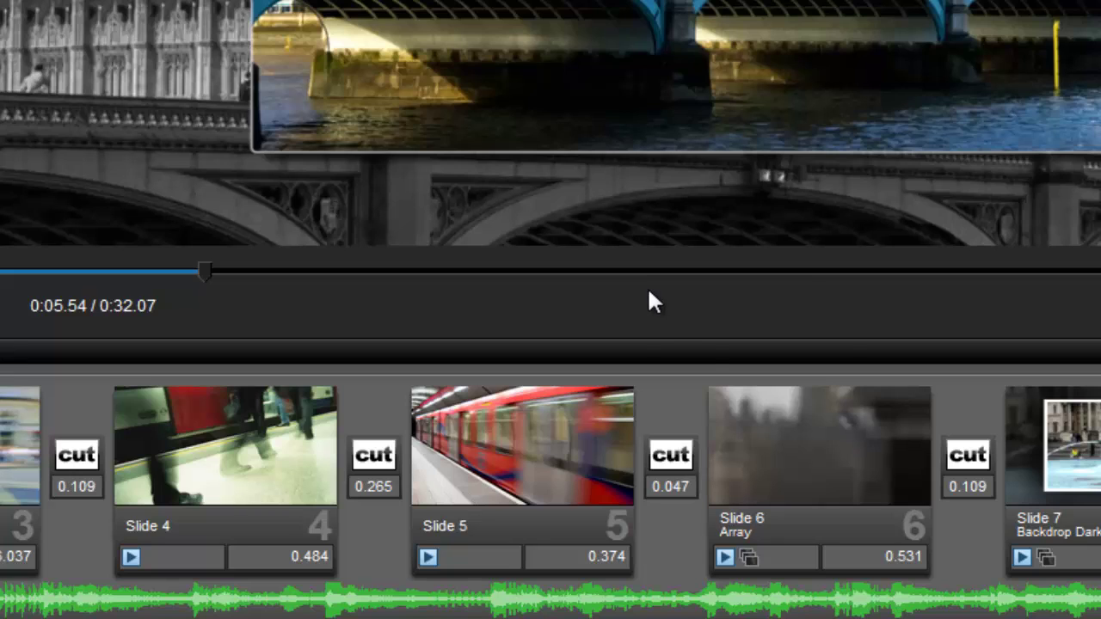
- Set Slide 6's duration to 1.5 seconds and show the timeline view
{"action": "left_click", "coordinate": [908, 557]}
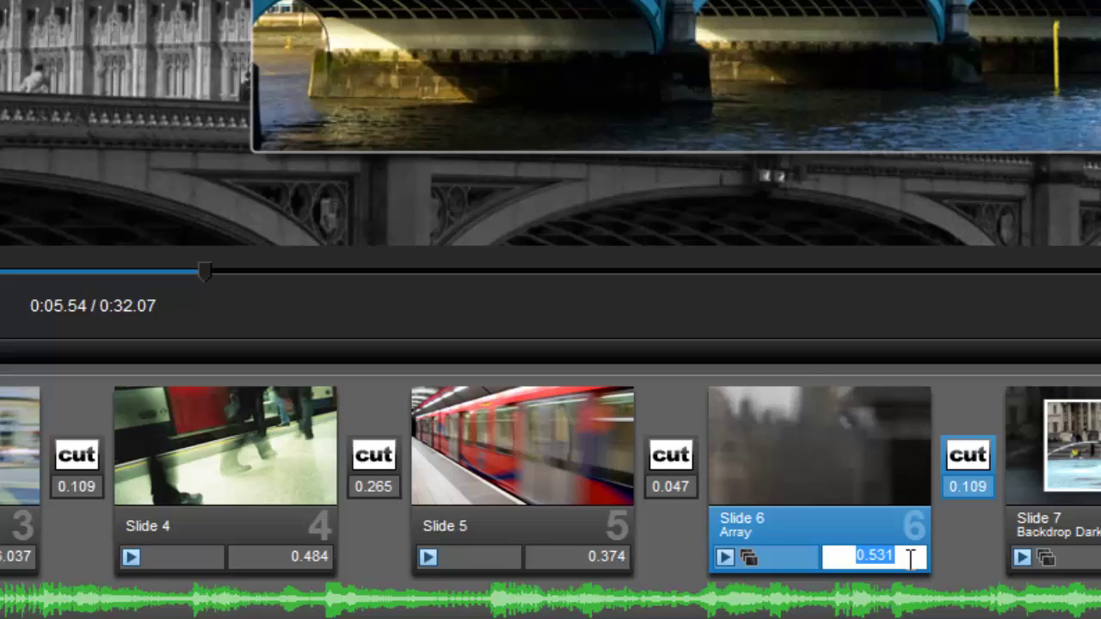
{"action": "type", "text": "1.5"}
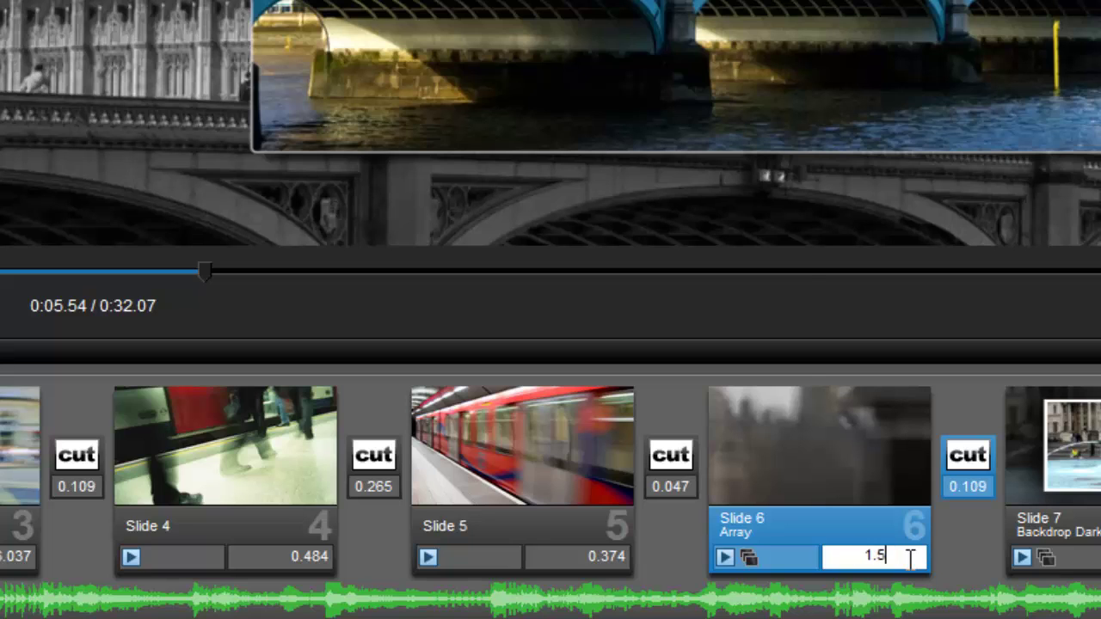
{"action": "key", "text": "Return"}
{"action": "key", "text": "Tab"}
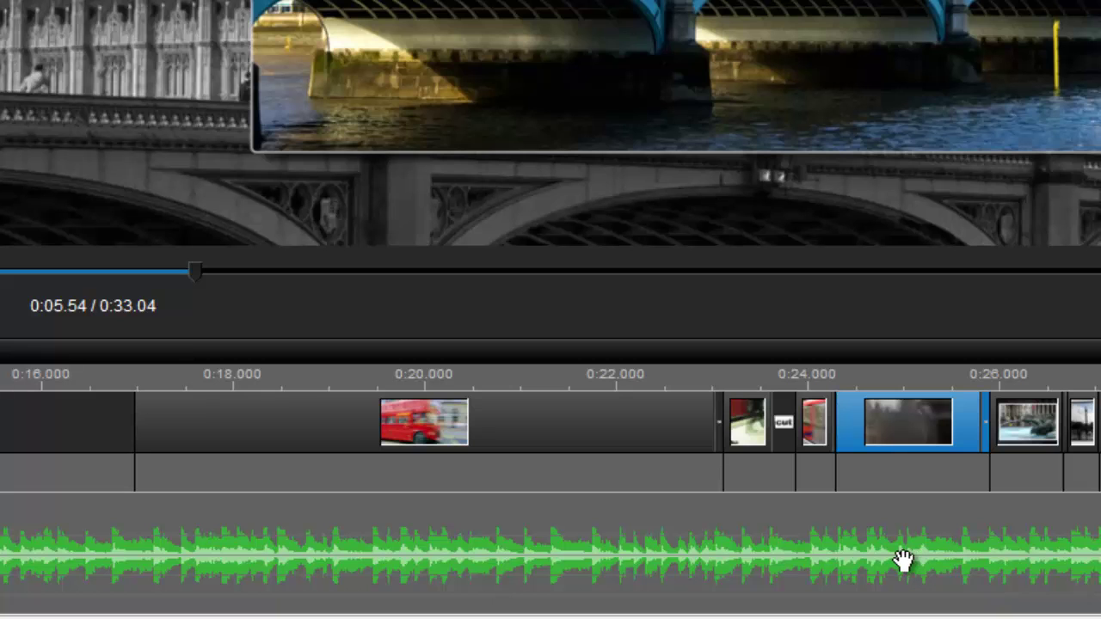
- Drag the soundtrack waveform later on the timeline, then preview from slide 1 in the slide list
{"action": "left_click", "coordinate": [903, 560]}
{"action": "left_click_drag", "start_coordinate": [904, 560], "coordinate": [1009, 570]}
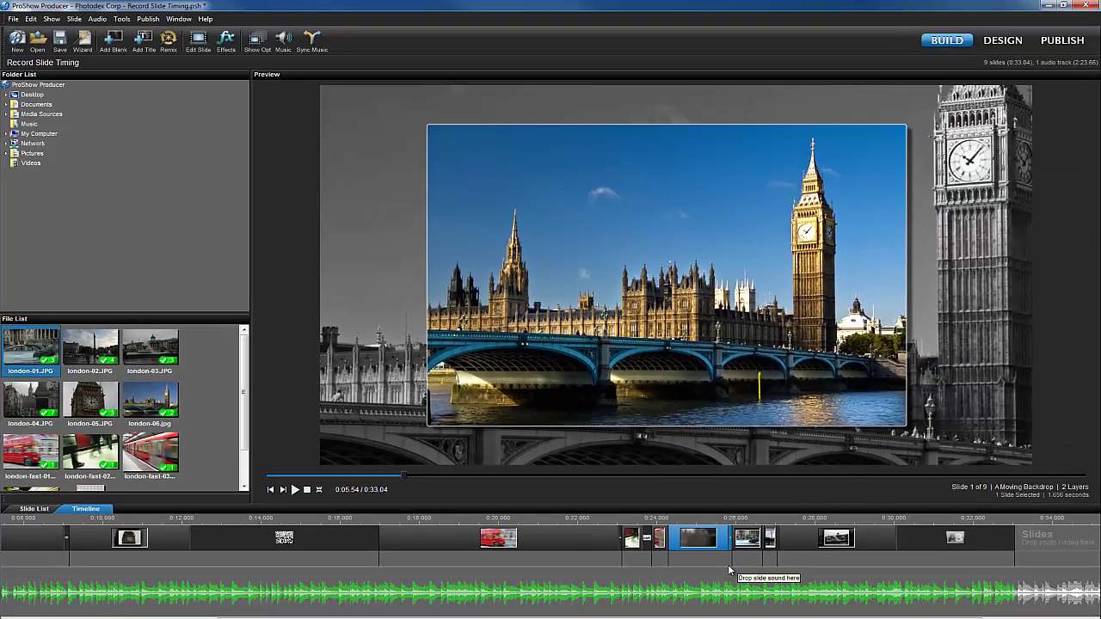
{"action": "key", "text": "Tab"}
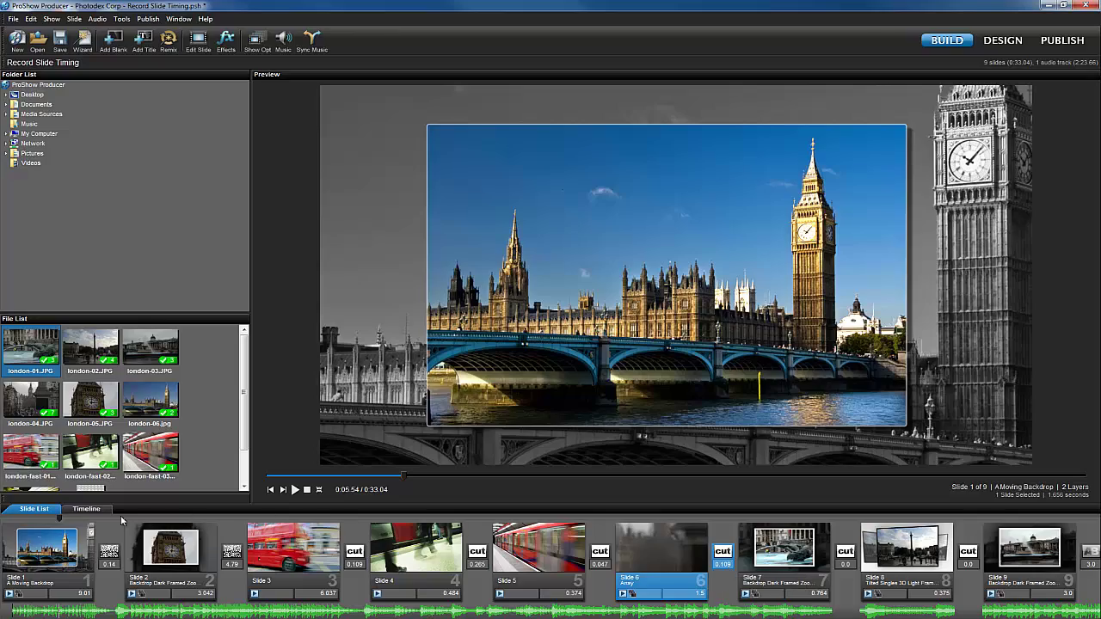
{"action": "left_click", "coordinate": [15, 520]}
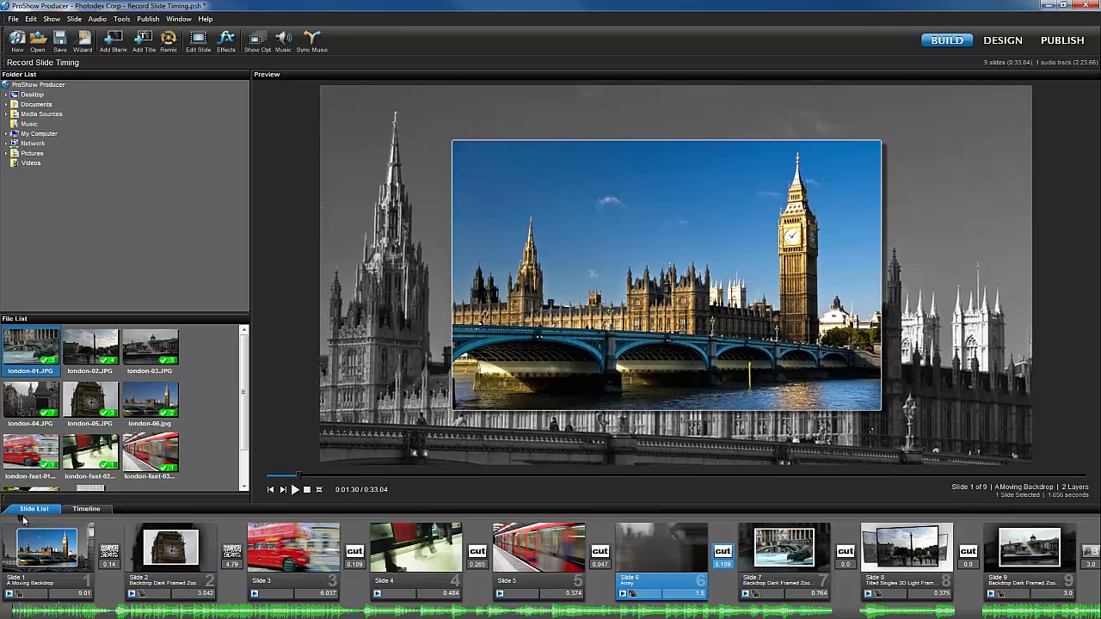